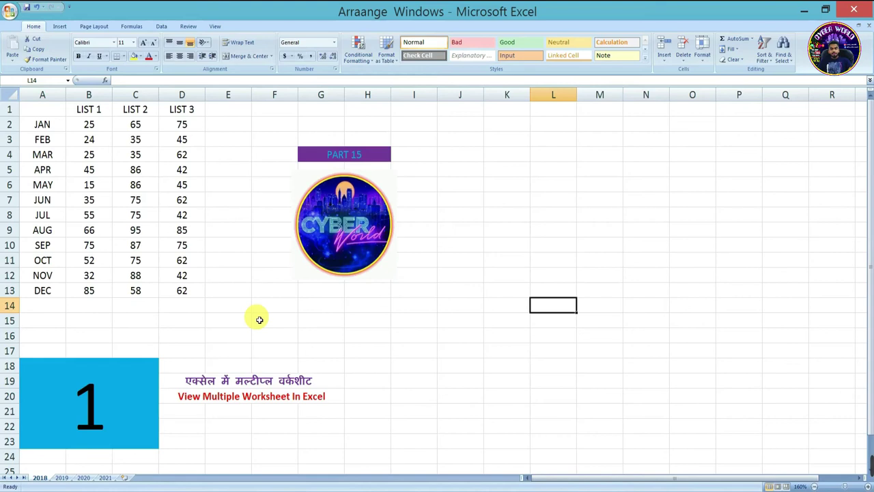
Select cells E14, G22, E13, E11, E8 and E9 on the 2018 sheet
{"action": "left_click", "coordinate": [242, 320]}
{"action": "left_click", "coordinate": [335, 426]}
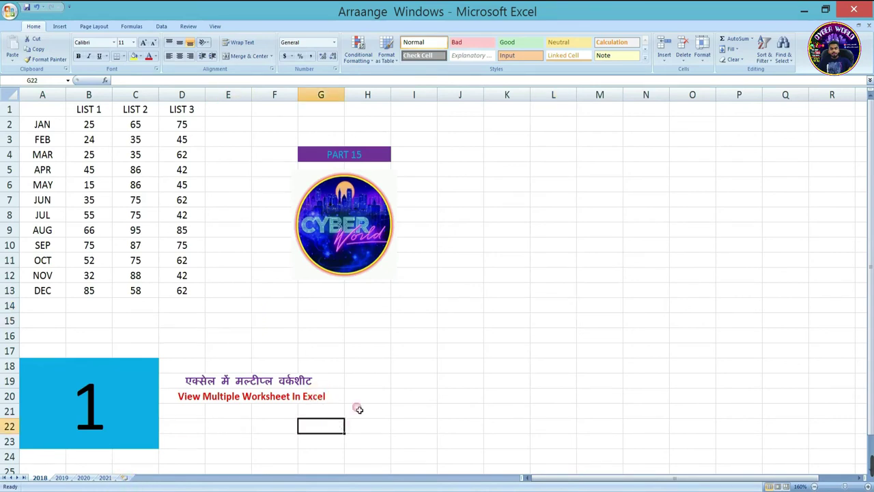
{"action": "left_click", "coordinate": [245, 290]}
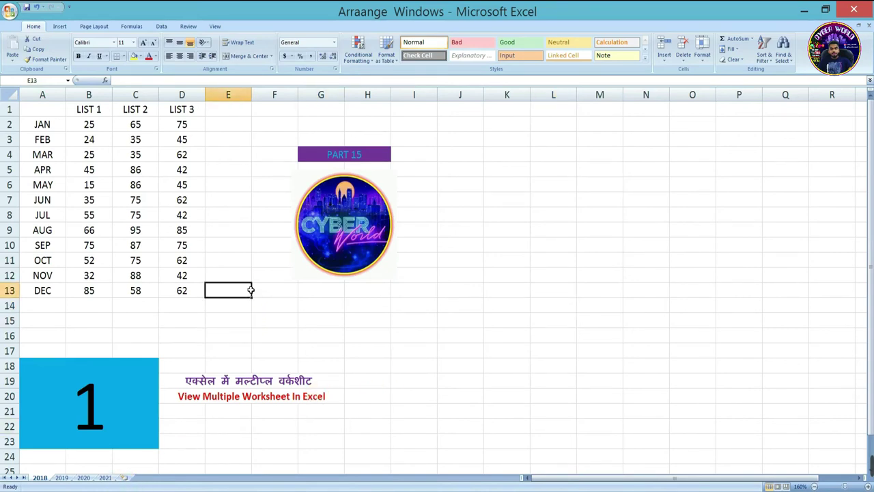
{"action": "left_click", "coordinate": [247, 256]}
{"action": "left_click", "coordinate": [242, 219]}
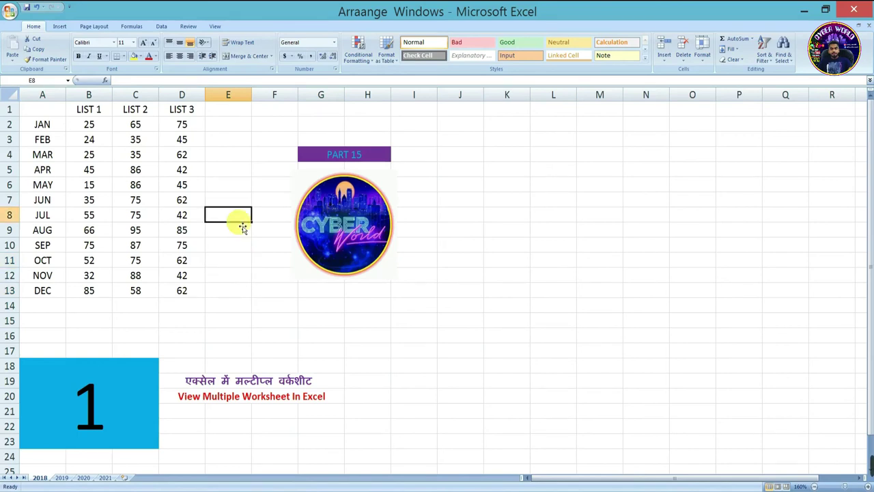
{"action": "left_click", "coordinate": [243, 227]}
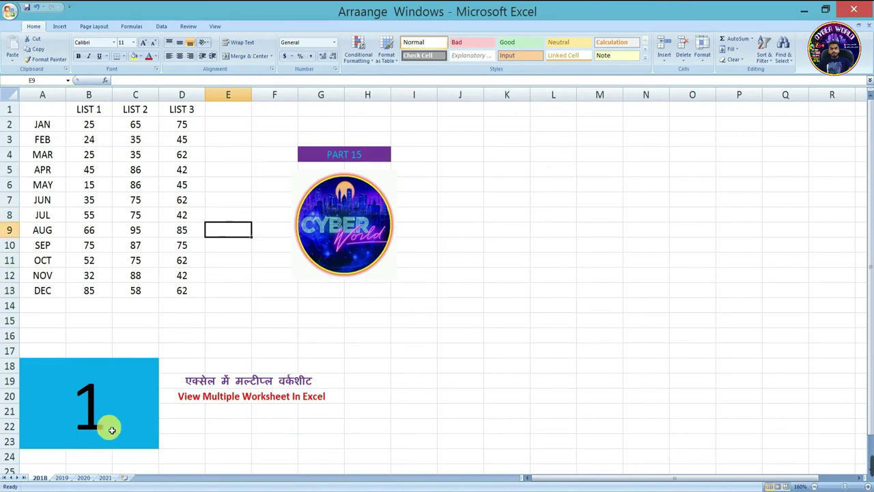
Flip through the 2019, 2020 and 2021 sheets, return to 2018, and bring up the View ribbon
{"action": "left_click", "coordinate": [62, 477]}
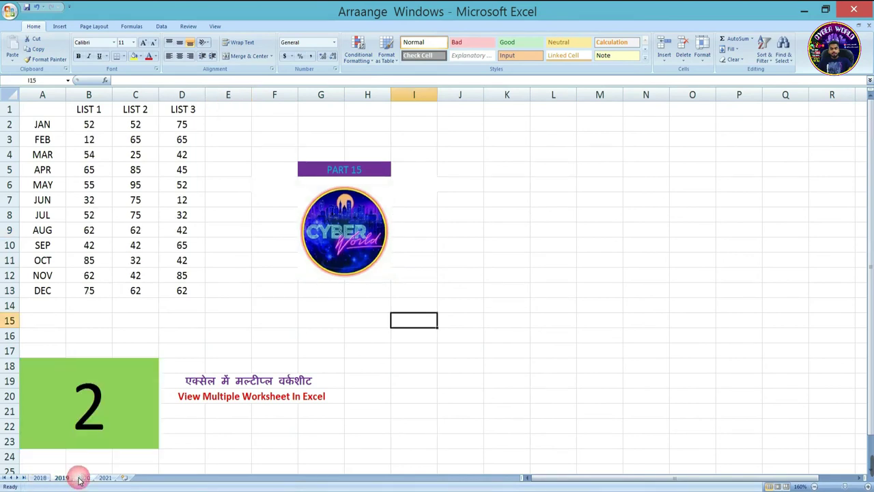
{"action": "left_click", "coordinate": [85, 477]}
{"action": "left_click", "coordinate": [106, 477]}
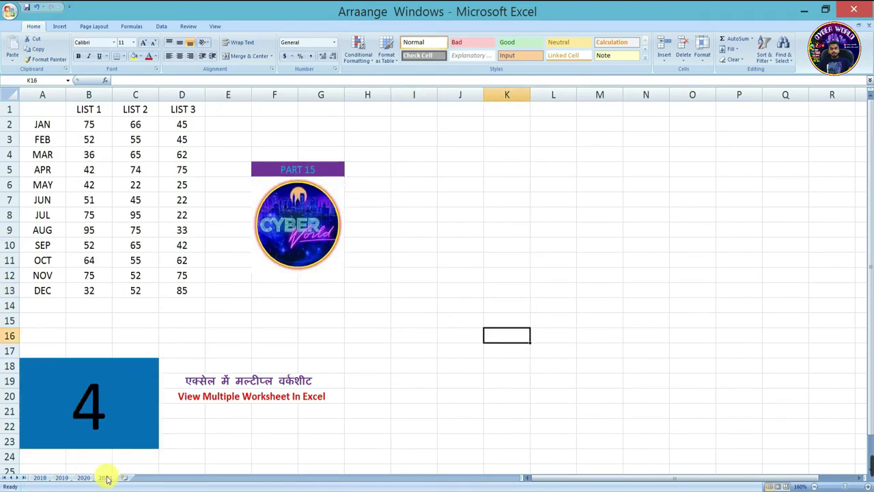
{"action": "left_click", "coordinate": [41, 477]}
{"action": "left_click", "coordinate": [62, 477]}
{"action": "left_click", "coordinate": [84, 477]}
{"action": "left_click", "coordinate": [104, 477]}
{"action": "left_click", "coordinate": [83, 477]}
{"action": "left_click", "coordinate": [62, 479]}
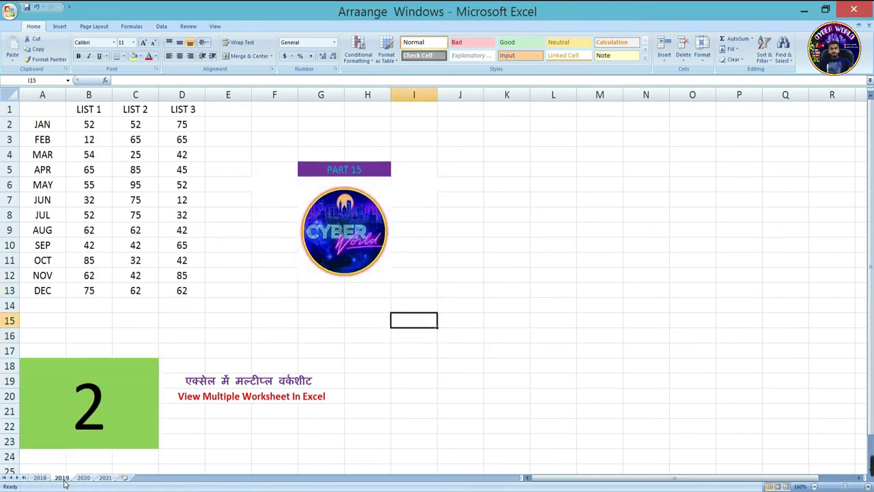
{"action": "left_click", "coordinate": [41, 479]}
{"action": "left_click", "coordinate": [58, 480]}
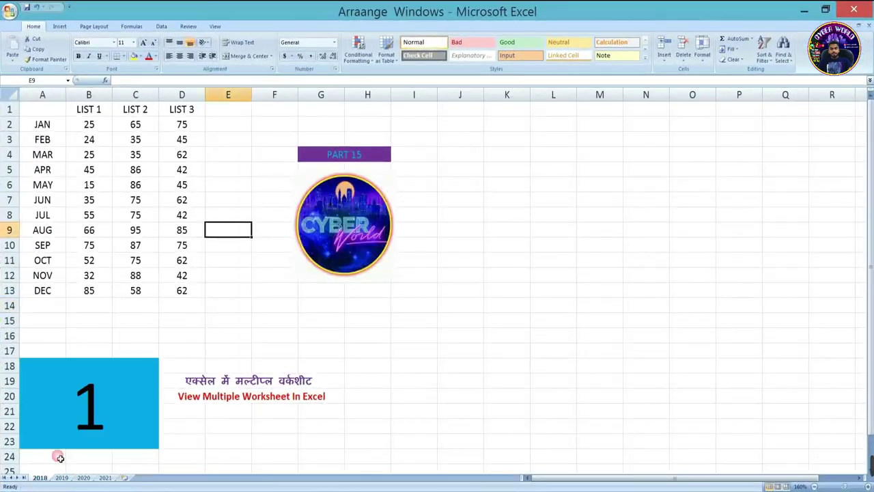
{"action": "left_click", "coordinate": [214, 27]}
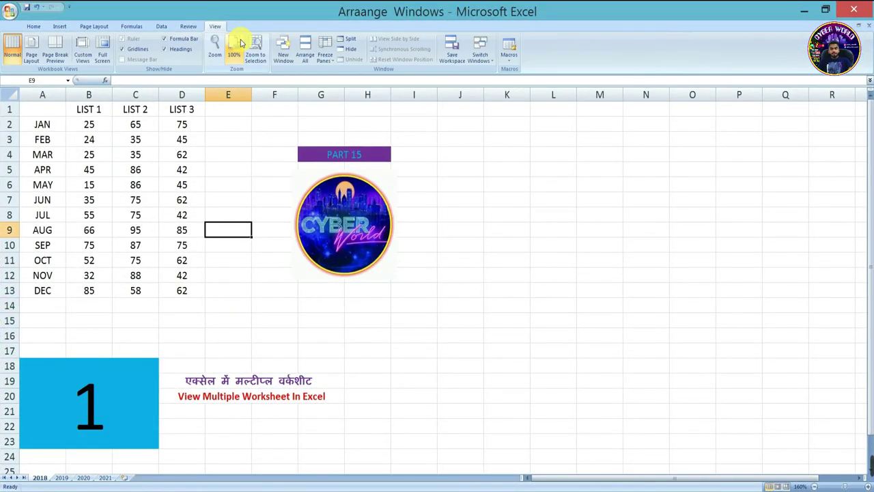
Open four more windows of the workbook until the title reads Windows:5, selecting E3 and C15 along the way
{"action": "left_click", "coordinate": [283, 51]}
{"action": "left_click", "coordinate": [244, 145]}
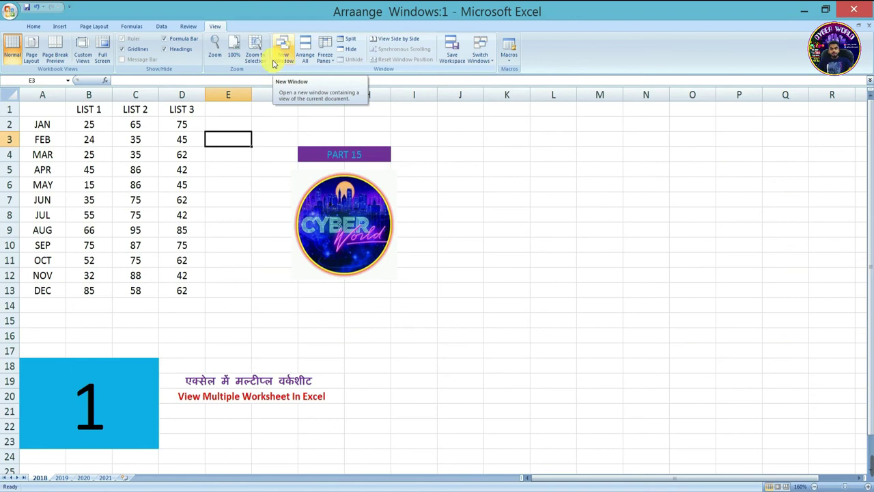
{"action": "left_click", "coordinate": [121, 321]}
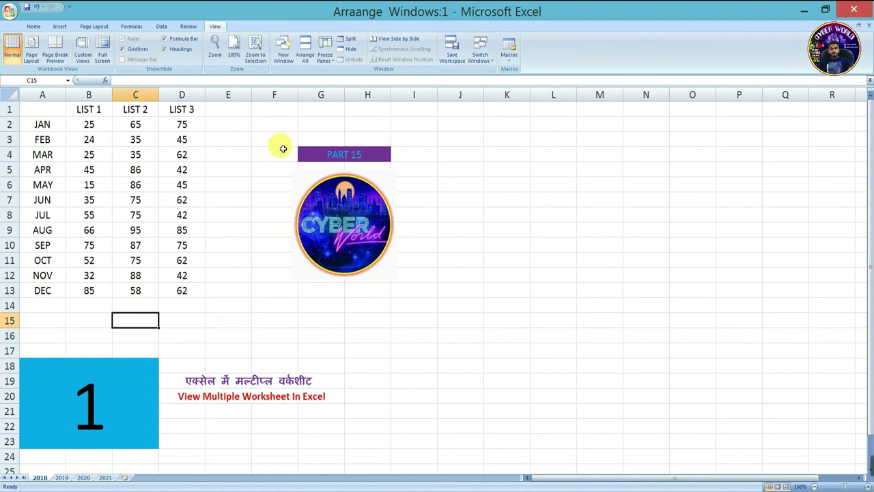
{"action": "left_click", "coordinate": [283, 55]}
{"action": "left_click", "coordinate": [283, 55]}
{"action": "left_click", "coordinate": [283, 54]}
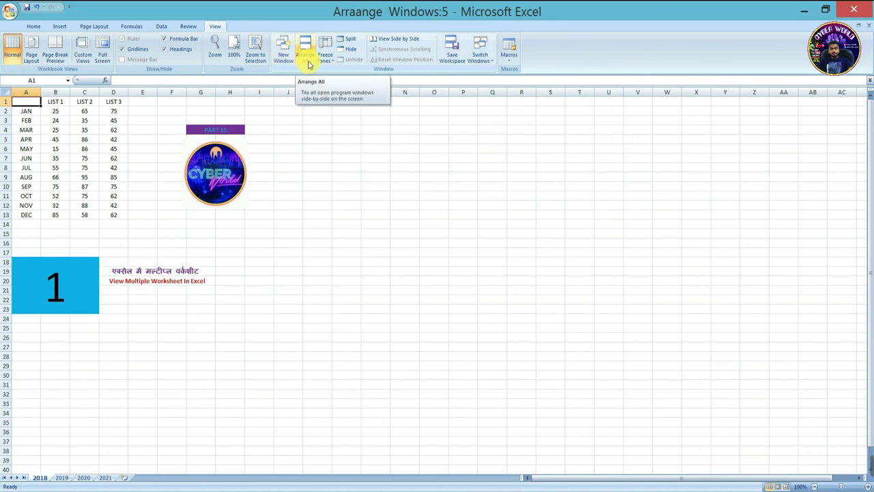
Tile all the workbook windows using Arrange All with the Tiled option
{"action": "left_click", "coordinate": [309, 63]}
{"action": "mouse_move", "coordinate": [369, 69]}
{"action": "left_mouse_down"}
{"action": "mouse_move", "coordinate": [310, 82]}
{"action": "mouse_move", "coordinate": [227, 51]}
{"action": "left_mouse_up"}
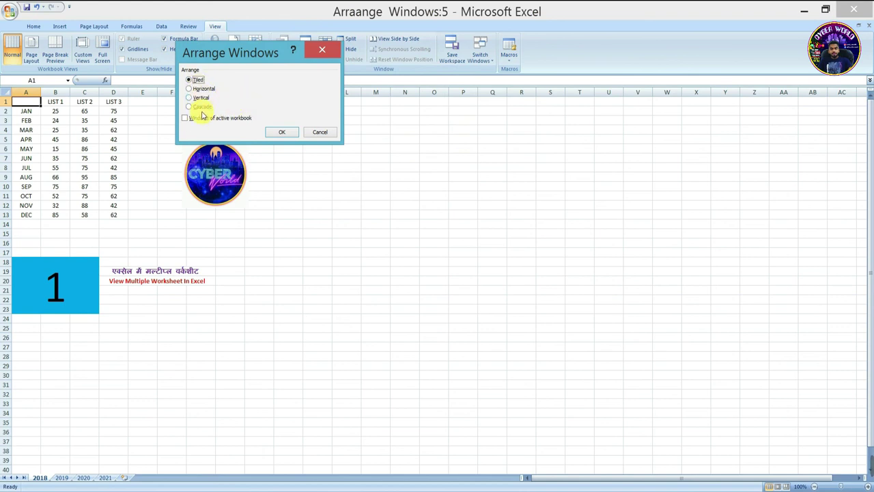
{"action": "key", "text": "Return"}
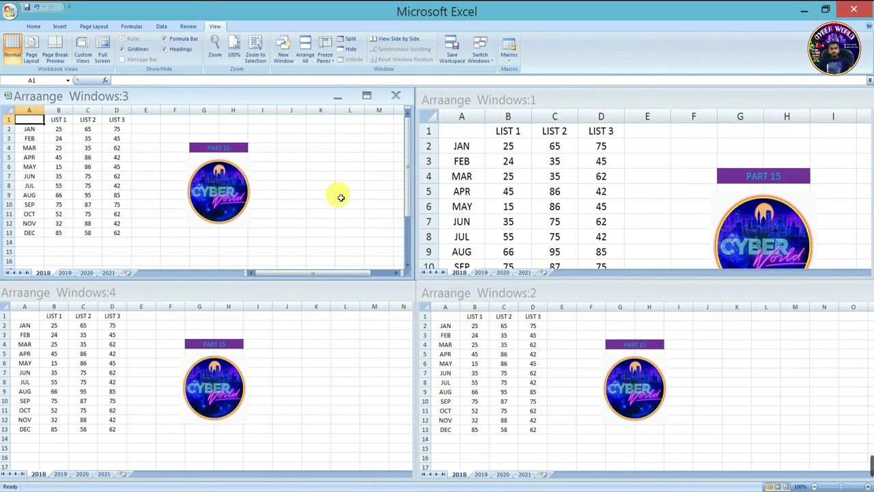
Activate each tiled window in turn, ending on window 1
{"action": "left_click", "coordinate": [350, 212]}
{"action": "left_click", "coordinate": [506, 290]}
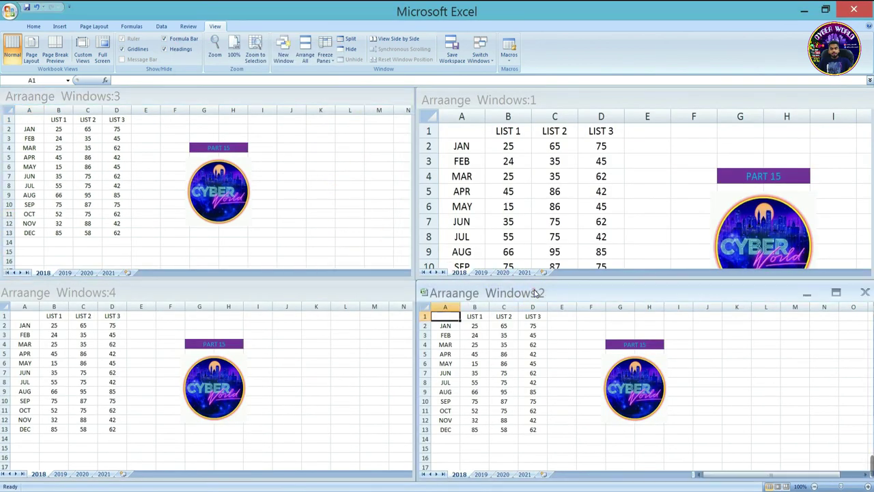
{"action": "left_click", "coordinate": [335, 292]}
{"action": "left_click", "coordinate": [591, 293]}
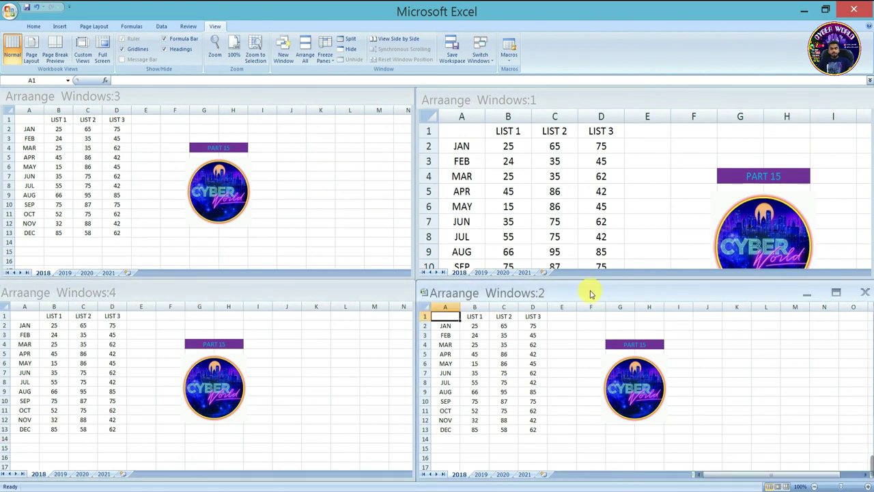
{"action": "left_click", "coordinate": [286, 255]}
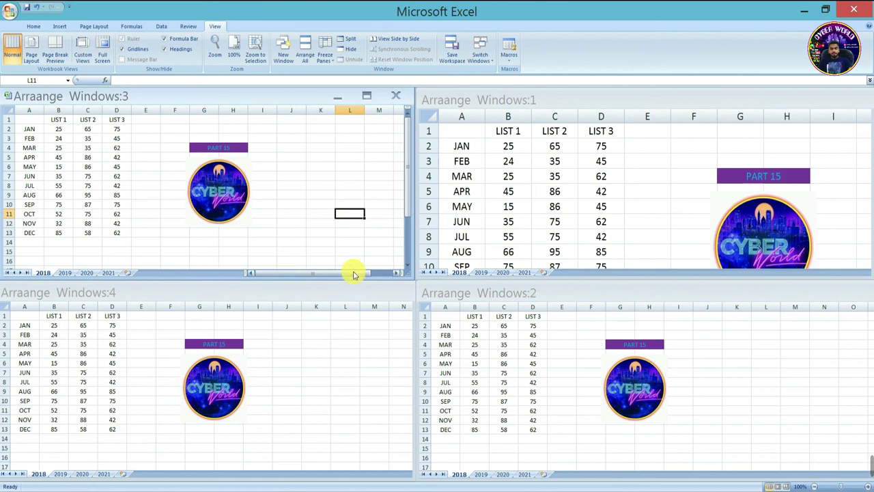
{"action": "left_click", "coordinate": [477, 265]}
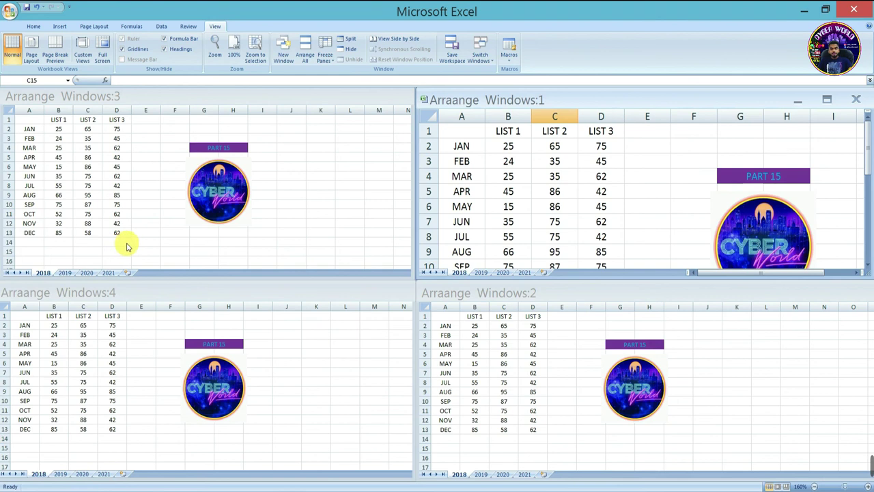
Switch window 1 to the 2019 sheet, then activate windows 4, 2, 1 and 3 in turn
{"action": "left_click", "coordinate": [480, 272]}
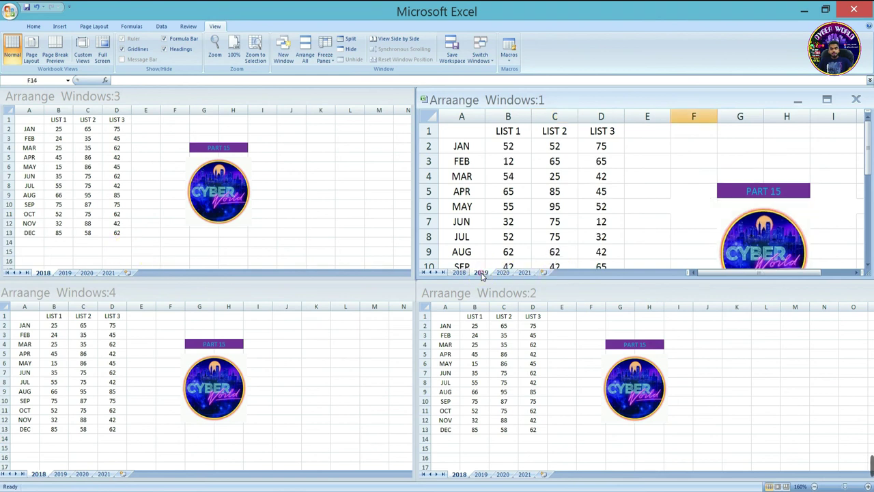
{"action": "left_click", "coordinate": [83, 473]}
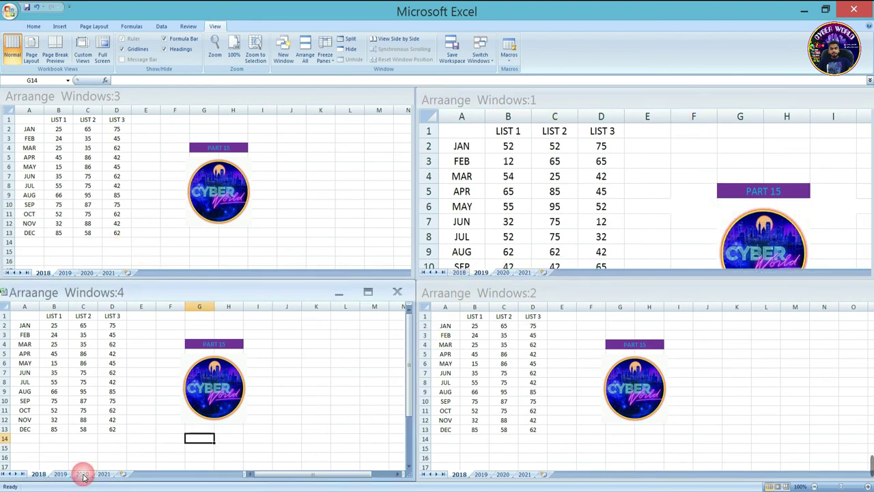
{"action": "left_click", "coordinate": [537, 475]}
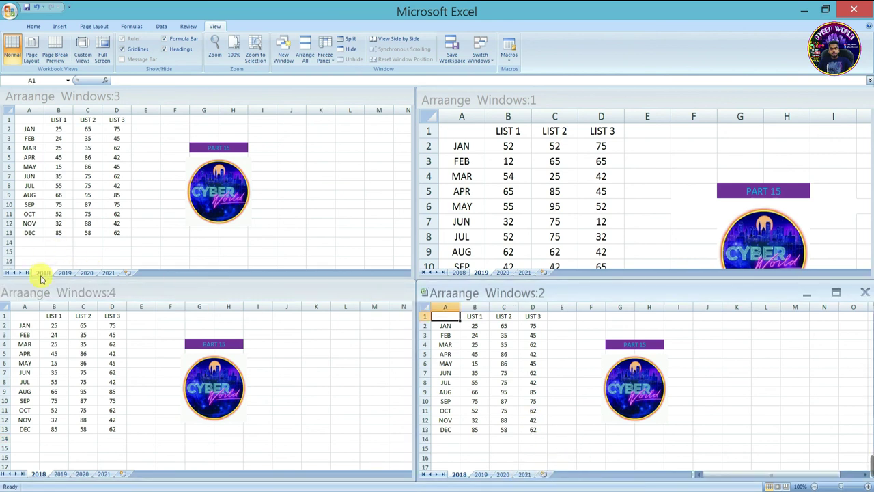
{"action": "left_click", "coordinate": [462, 272]}
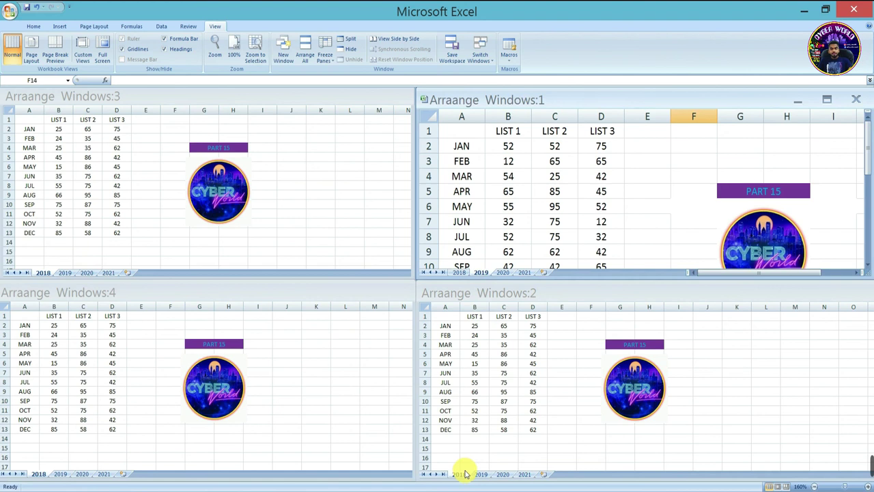
{"action": "left_click", "coordinate": [460, 471]}
{"action": "left_click", "coordinate": [37, 477]}
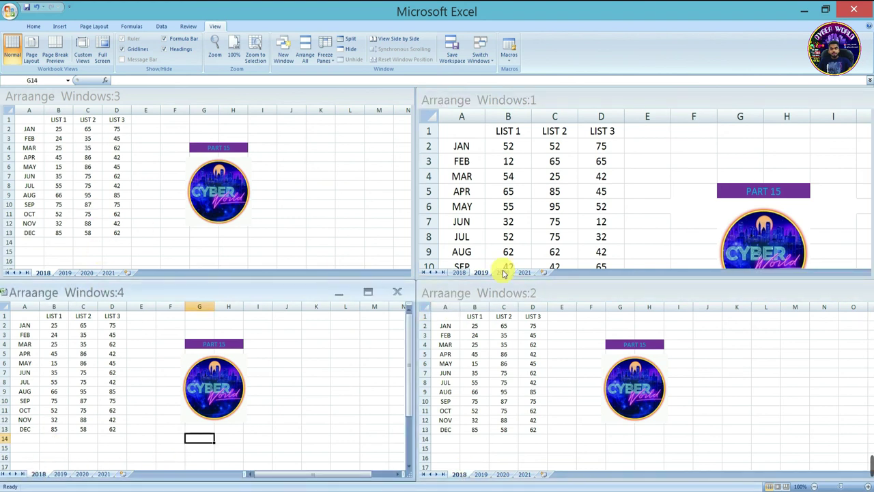
{"action": "left_click", "coordinate": [701, 270]}
{"action": "left_click", "coordinate": [136, 199]}
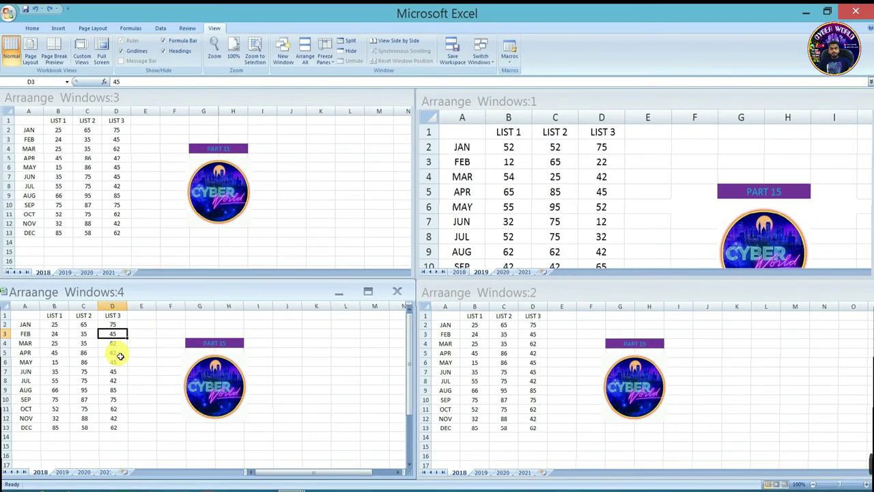
{"action": "left_click", "coordinate": [121, 343]}
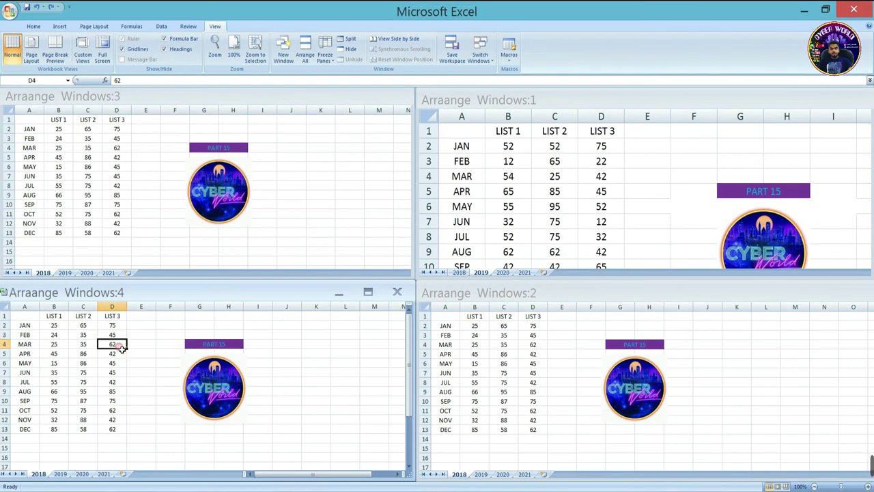
{"action": "left_click", "coordinate": [123, 335]}
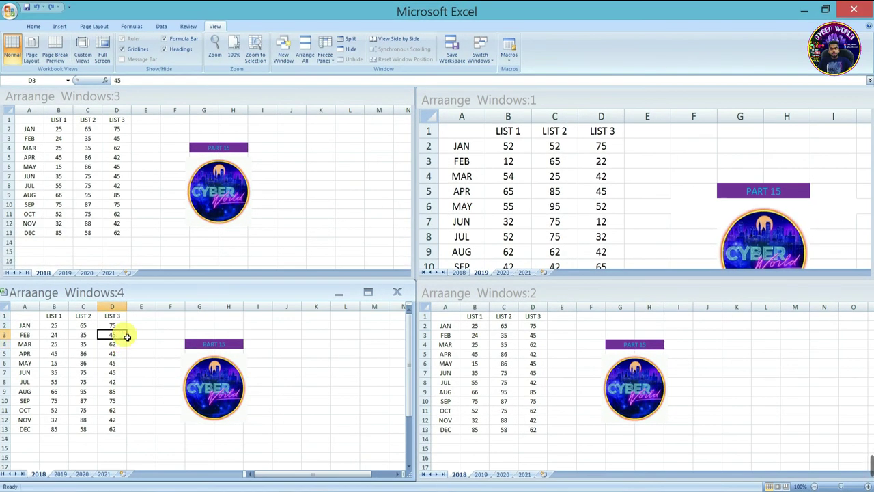
{"action": "type", "text": "4"}
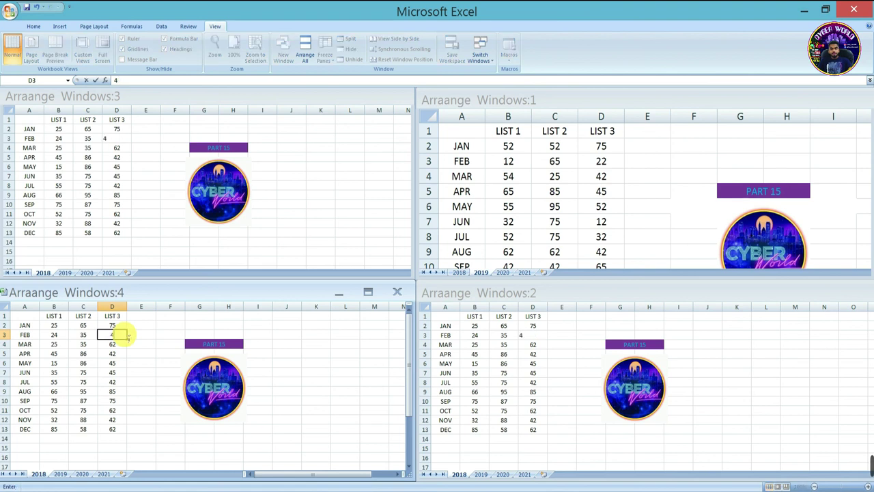
{"action": "left_click", "coordinate": [168, 372]}
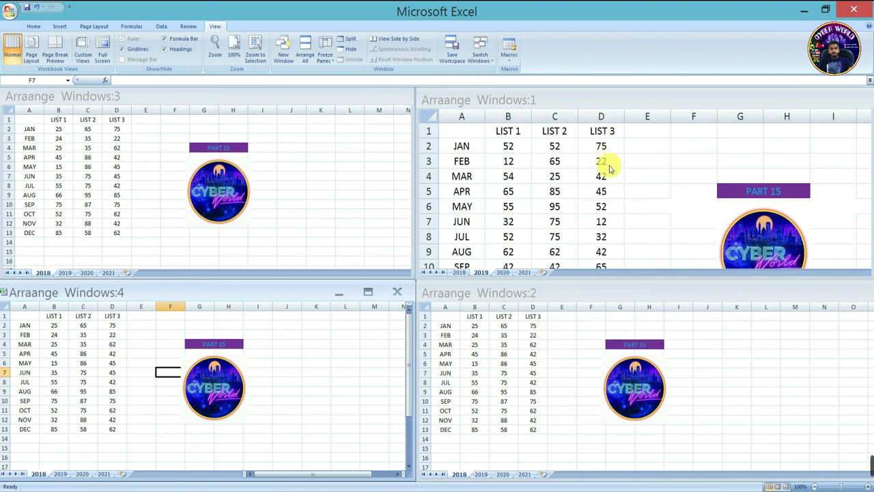
{"action": "key", "text": "ctrl+F6"}
{"action": "key", "text": "ctrl+F6"}
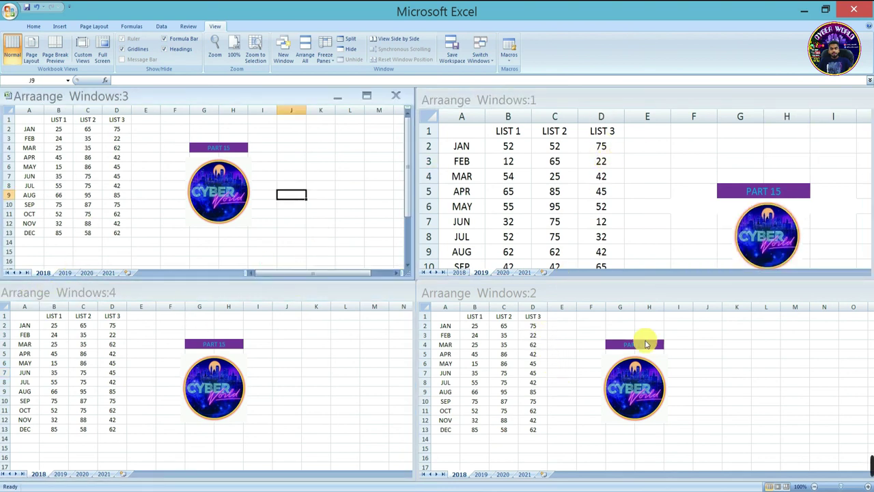
{"action": "left_click", "coordinate": [81, 474]}
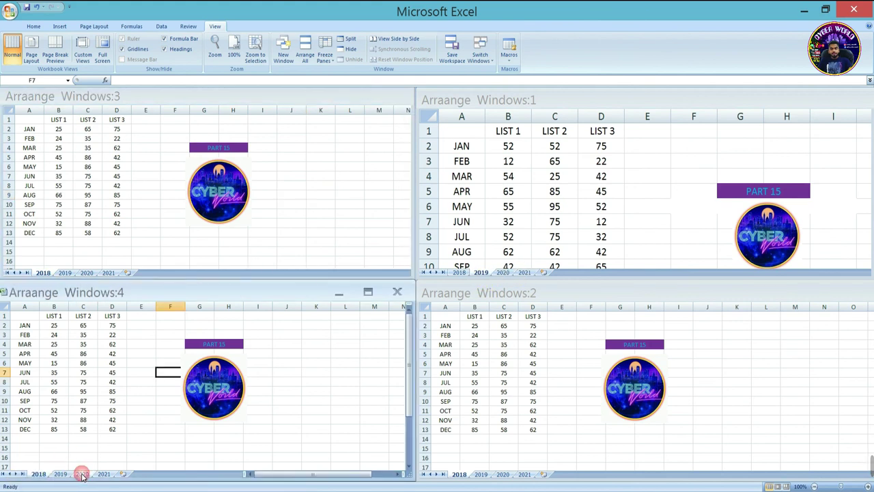
{"action": "left_click", "coordinate": [502, 474]}
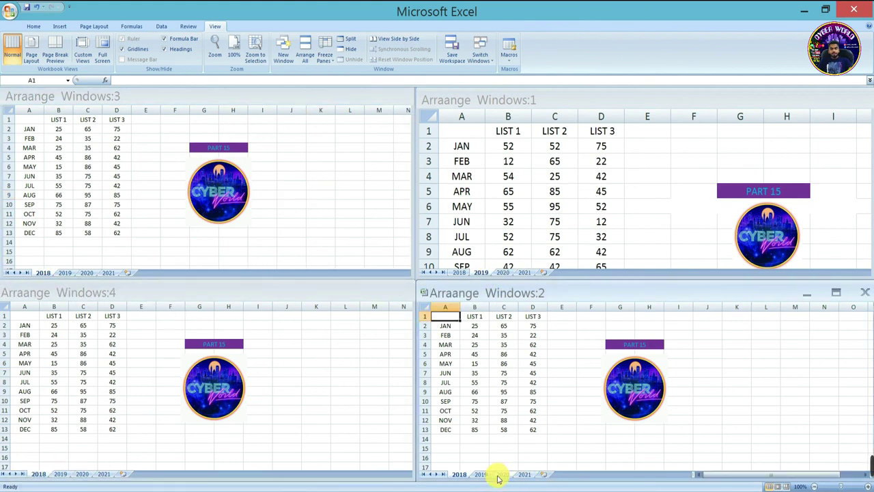
{"action": "left_click", "coordinate": [96, 474]}
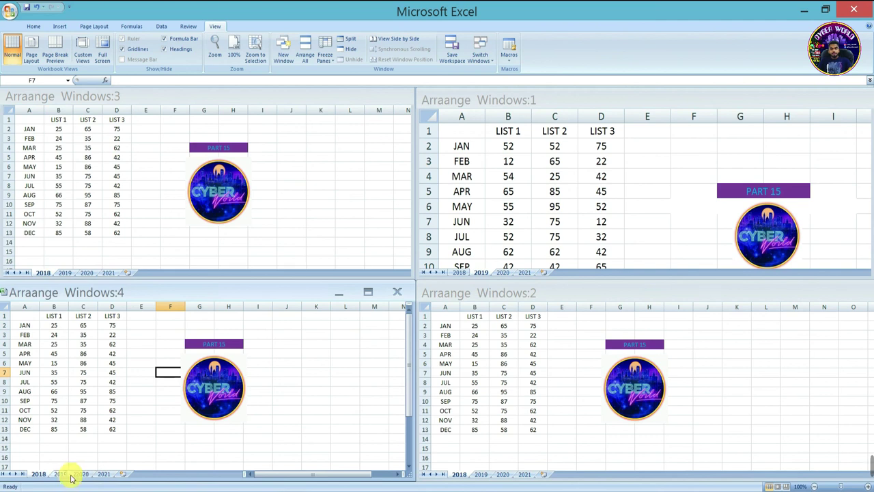
{"action": "left_click", "coordinate": [290, 195]}
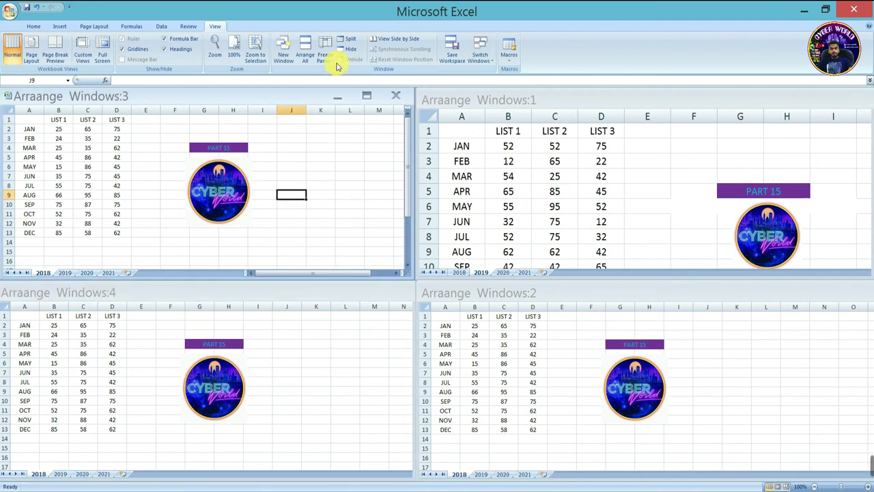
Arrange the four windows horizontally, then activate the fourth and third panes
{"action": "left_click", "coordinate": [311, 61]}
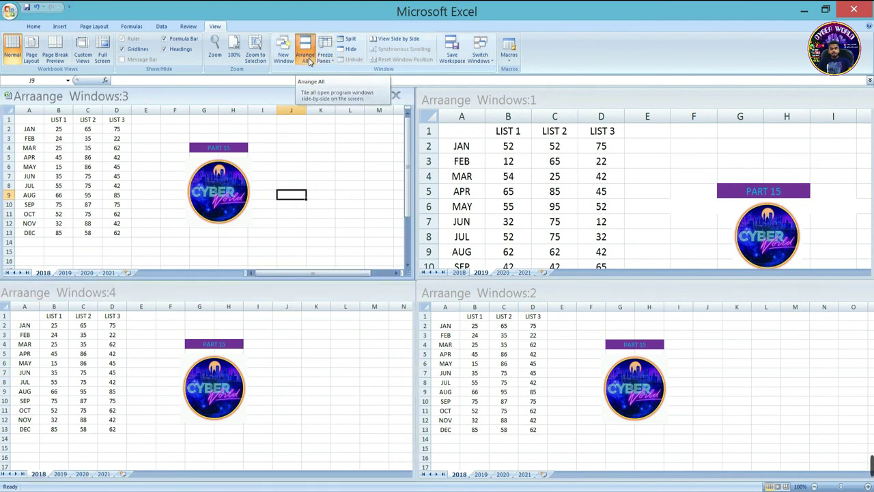
{"action": "left_click", "coordinate": [189, 89]}
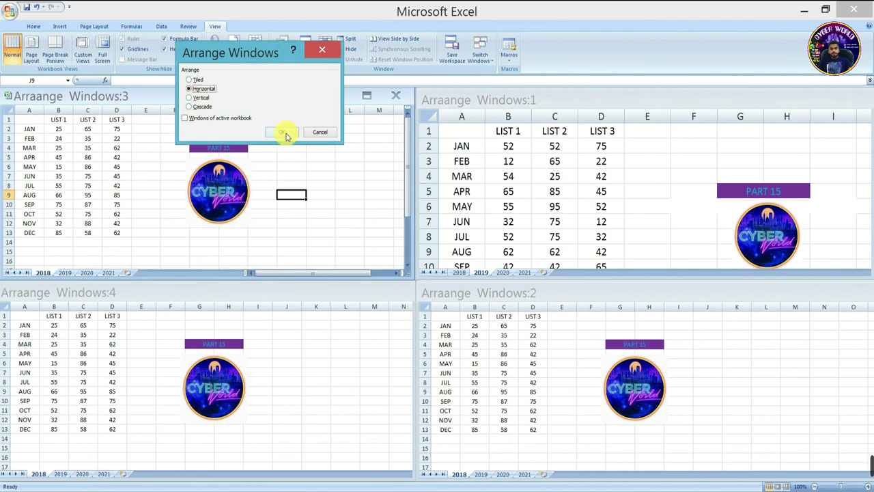
{"action": "left_click", "coordinate": [283, 132]}
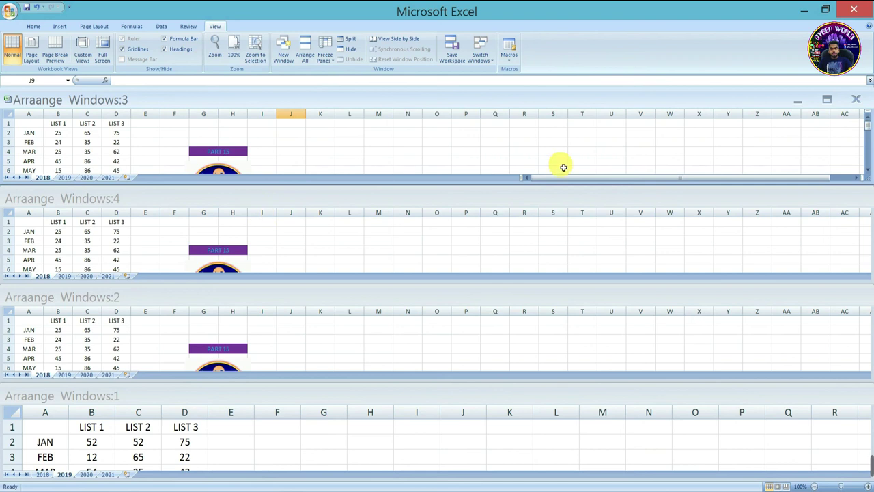
{"action": "left_click", "coordinate": [401, 200]}
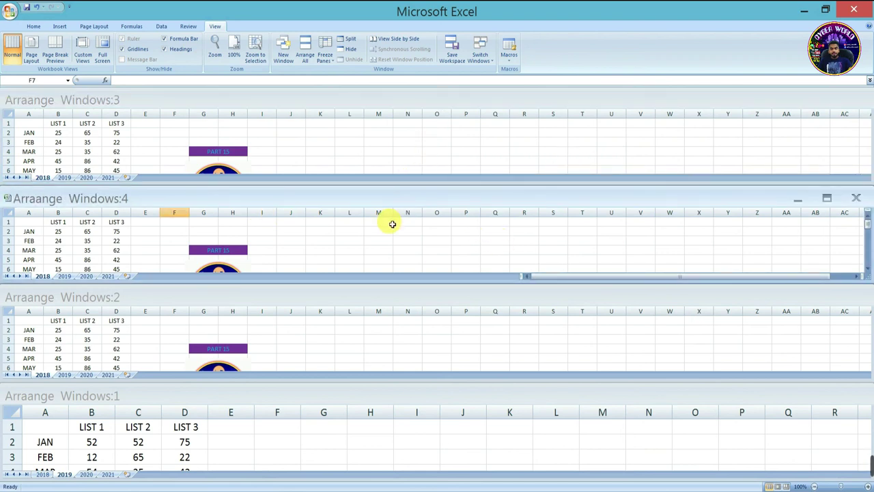
{"action": "left_click", "coordinate": [348, 132]}
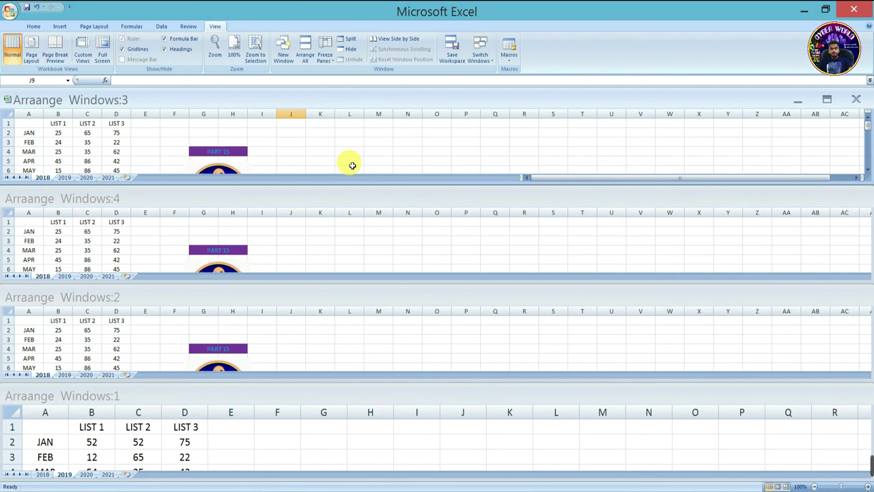
Rearrange the windows vertically as side-by-side columns
{"action": "left_click", "coordinate": [305, 53]}
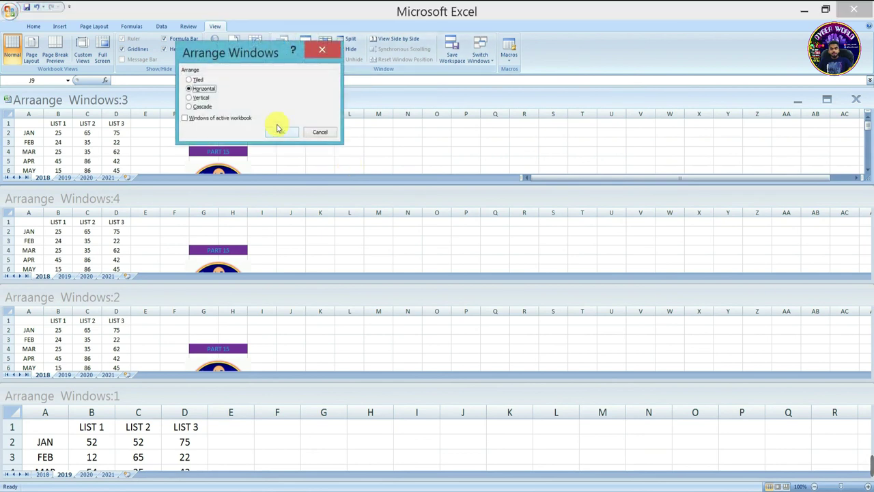
{"action": "left_click", "coordinate": [190, 99]}
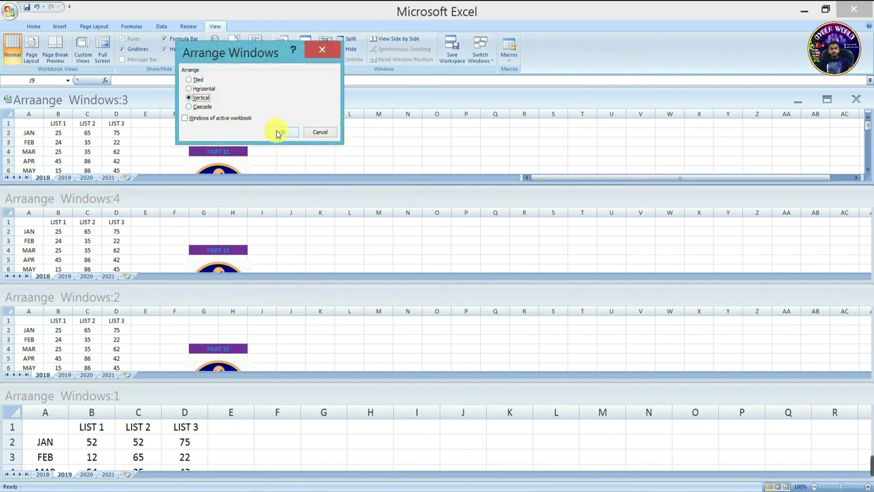
{"action": "left_click", "coordinate": [280, 132]}
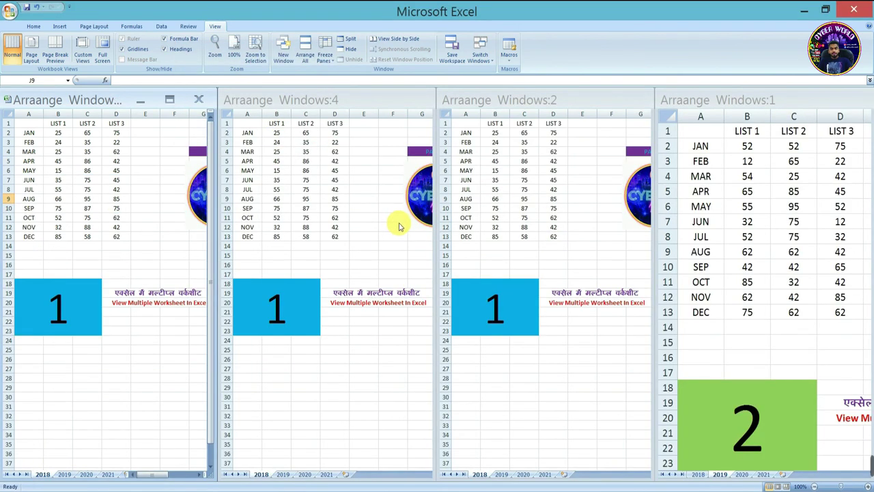
Browse the year sheets in the left window, then activate the middle windows and select cell F25
{"action": "left_click", "coordinate": [61, 480]}
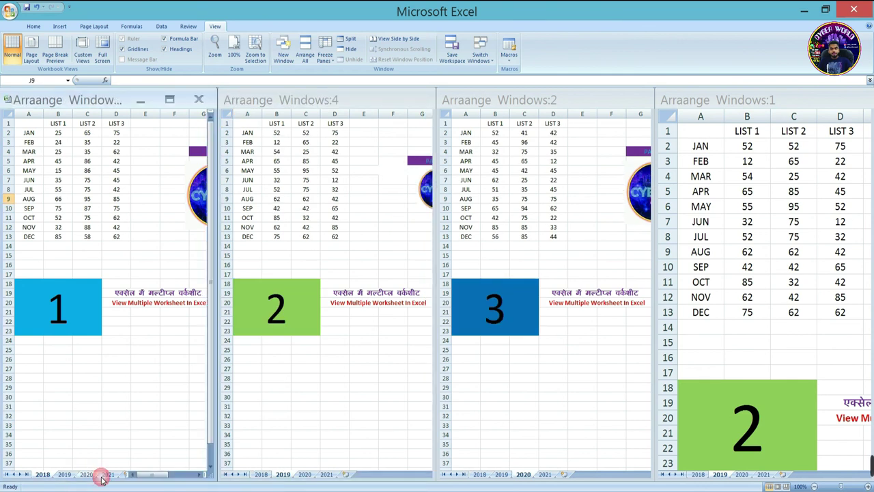
{"action": "left_click", "coordinate": [108, 474]}
{"action": "left_click", "coordinate": [86, 474]}
{"action": "left_click", "coordinate": [110, 473]}
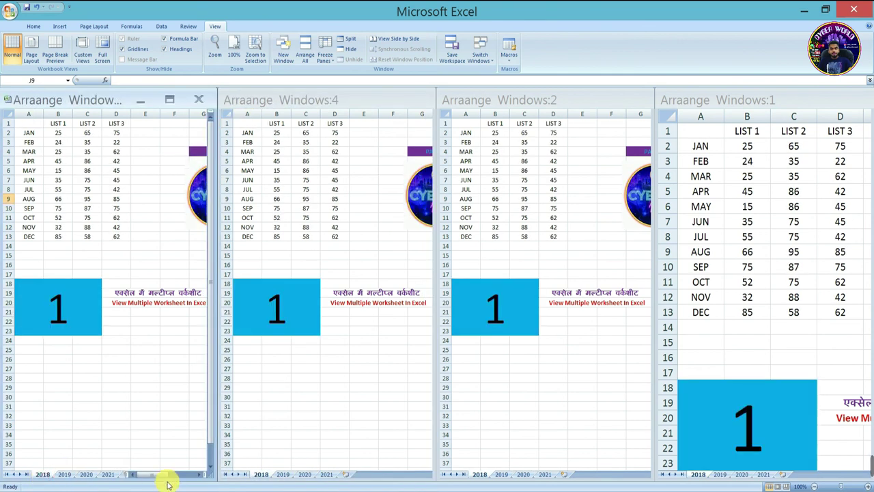
{"action": "left_click", "coordinate": [261, 477]}
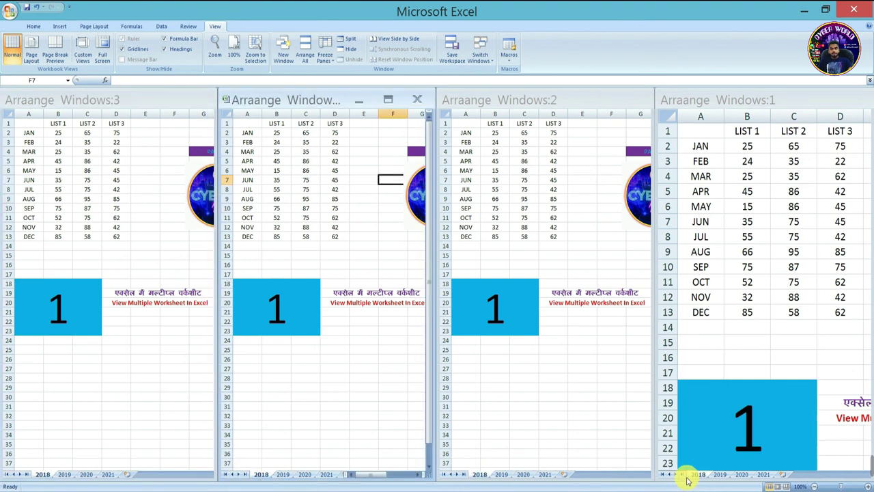
{"action": "left_click", "coordinate": [529, 425]}
{"action": "left_click", "coordinate": [523, 397]}
{"action": "left_click", "coordinate": [364, 369]}
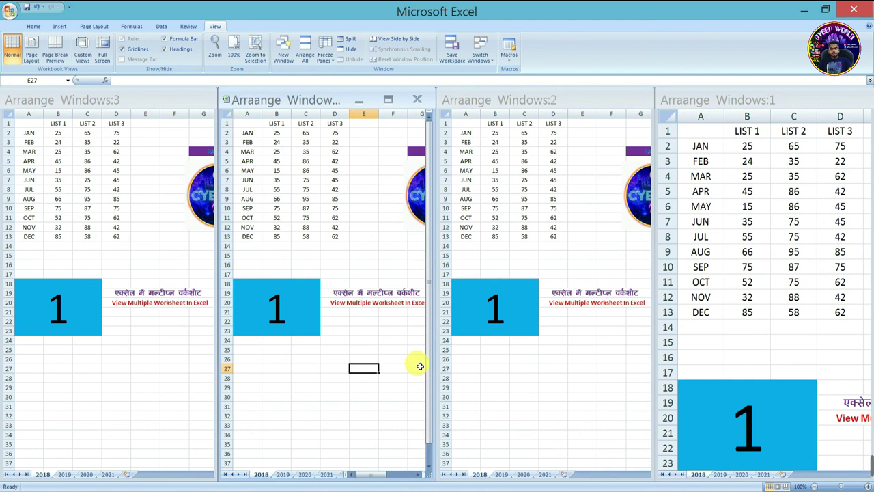
{"action": "left_click", "coordinate": [393, 349]}
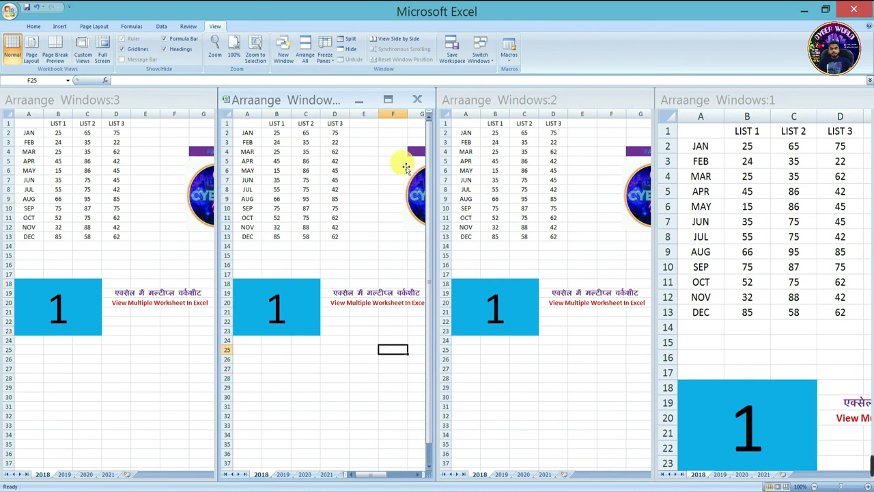
Close two of the extra workbook windows
{"action": "left_click", "coordinate": [576, 101]}
{"action": "left_click", "coordinate": [635, 101]}
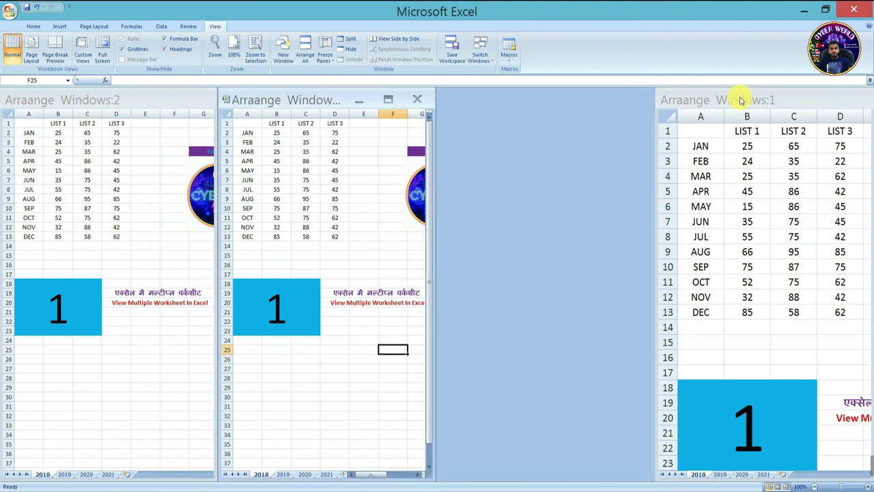
{"action": "left_click_drag", "start_coordinate": [742, 95], "coordinate": [644, 99]}
{"action": "left_click", "coordinate": [757, 106]}
Resize windows 1 and 2 by dragging their edges so they sit beside each other
{"action": "left_click", "coordinate": [393, 102]}
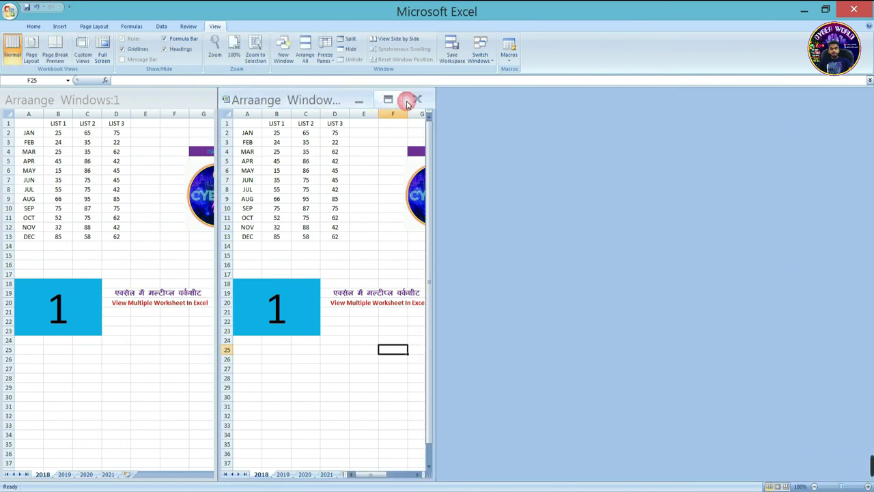
{"action": "left_click_drag", "start_coordinate": [433, 142], "coordinate": [829, 140]}
{"action": "left_click_drag", "start_coordinate": [611, 108], "coordinate": [666, 107]}
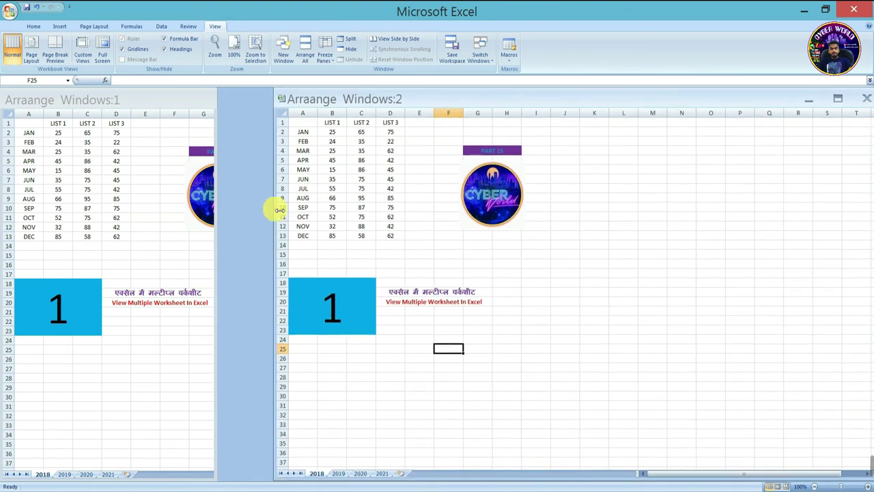
{"action": "left_click", "coordinate": [212, 236]}
{"action": "left_click_drag", "start_coordinate": [221, 236], "coordinate": [267, 237]}
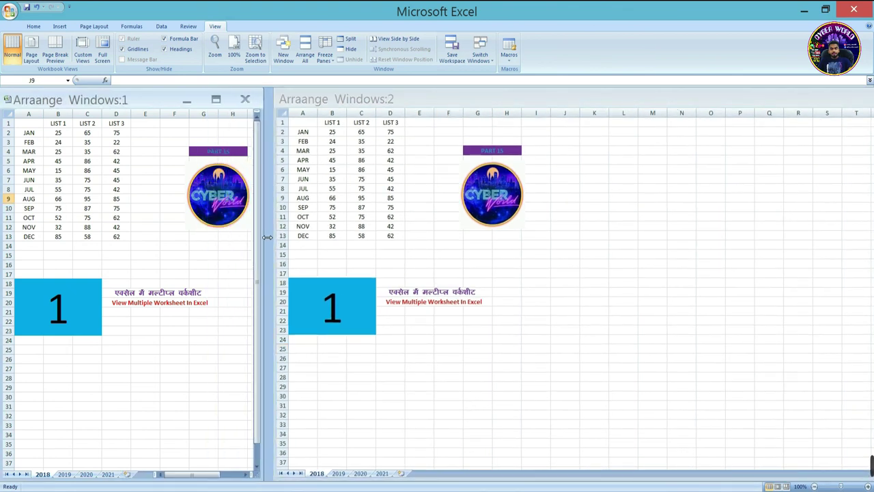
{"action": "left_click", "coordinate": [278, 230]}
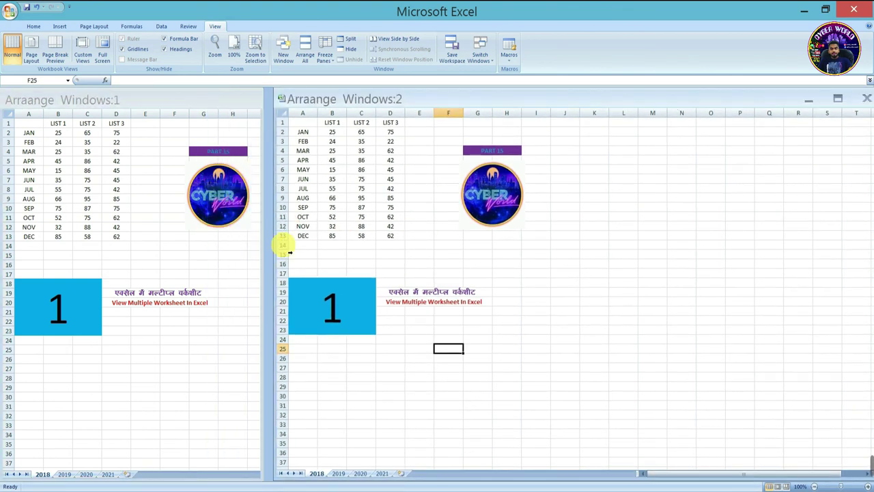
{"action": "left_click_drag", "start_coordinate": [281, 246], "coordinate": [446, 245]}
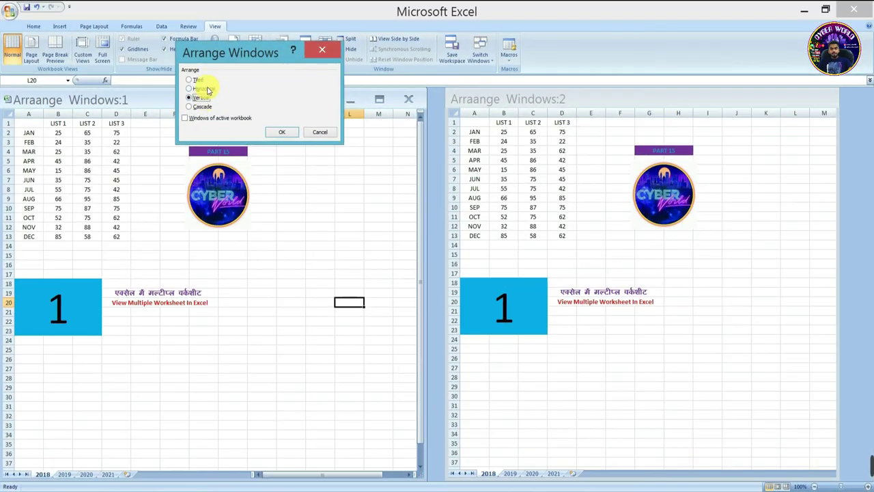
Apply the Vertical arrangement to windows 1 and 2, then select K11 and J16 in the left window
{"action": "left_click", "coordinate": [292, 132]}
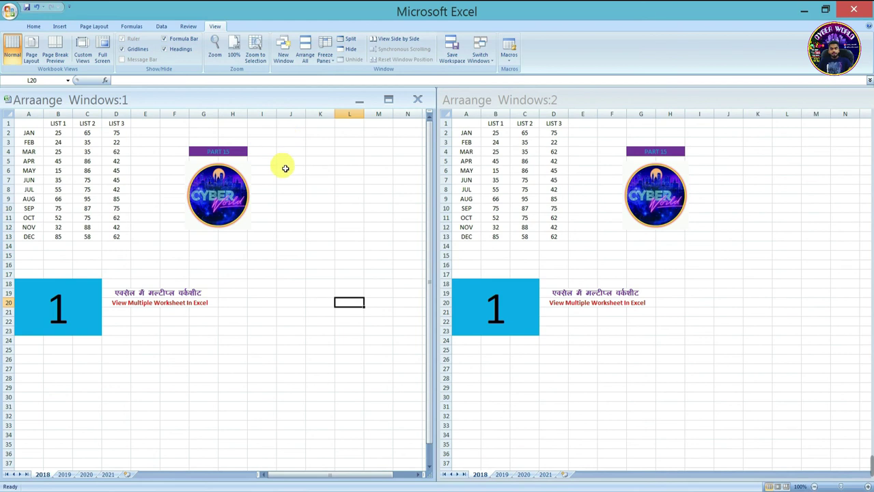
{"action": "left_click", "coordinate": [315, 219]}
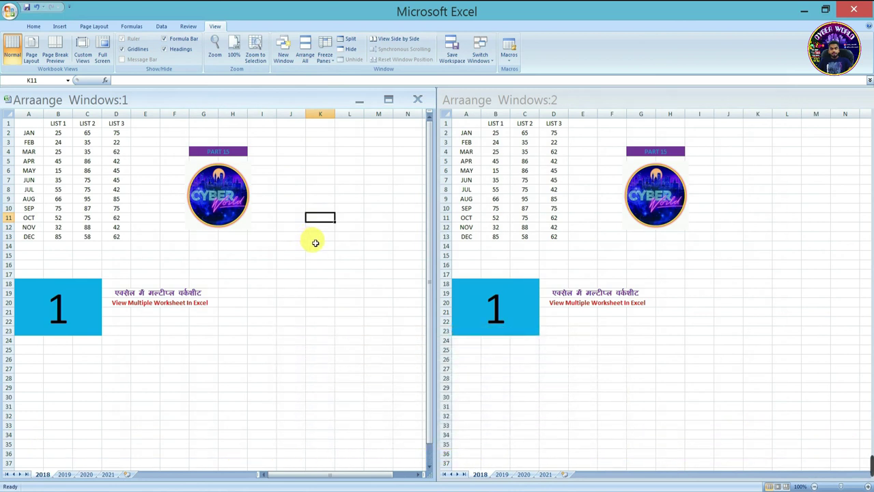
{"action": "left_click", "coordinate": [291, 264]}
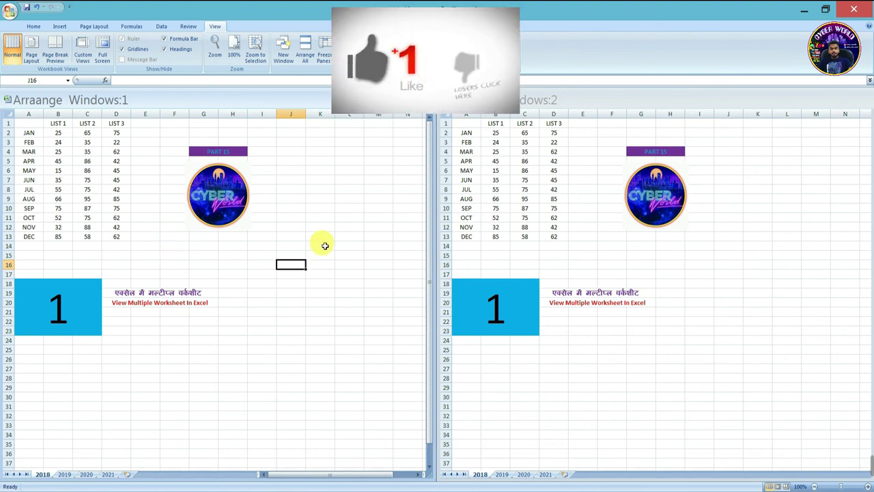
{"action": "left_click", "coordinate": [483, 258]}
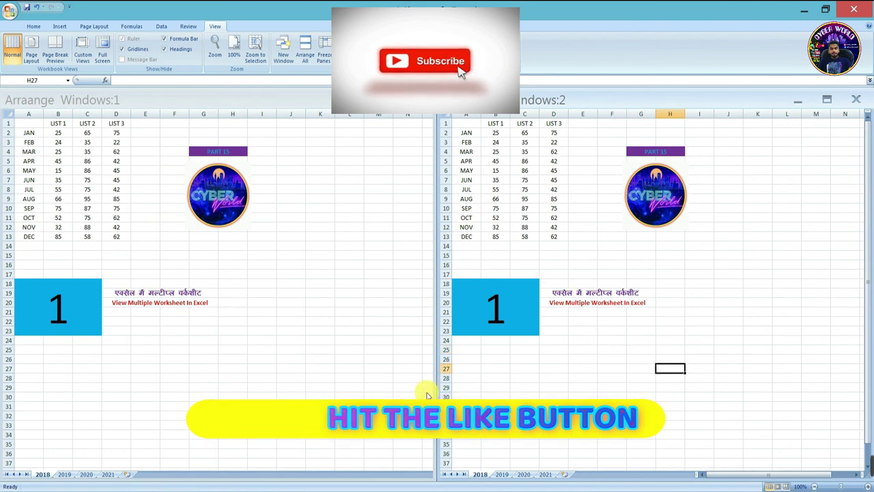
{"action": "left_click", "coordinate": [369, 306]}
{"action": "left_click", "coordinate": [369, 307]}
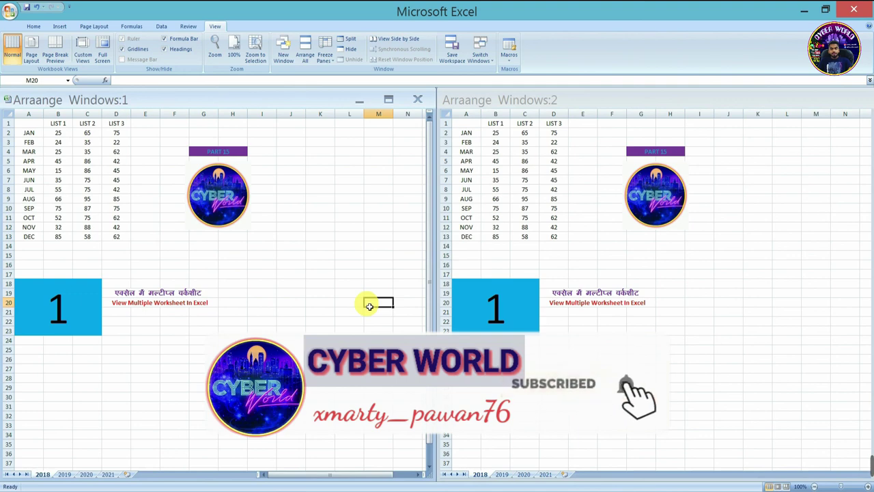
{"action": "left_click", "coordinate": [292, 199]}
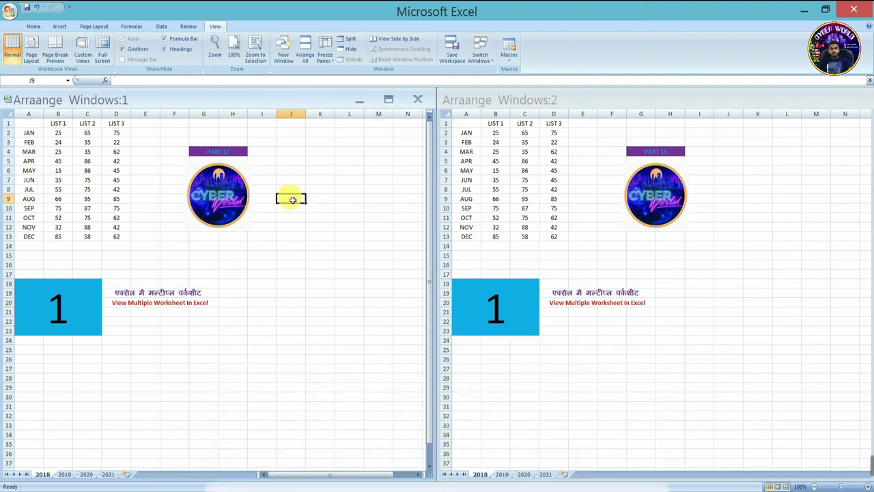
{"action": "left_click", "coordinate": [294, 180]}
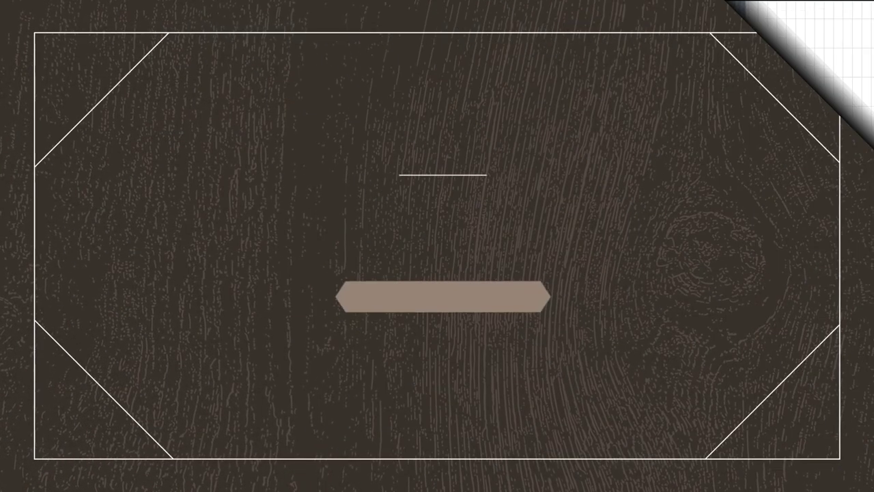